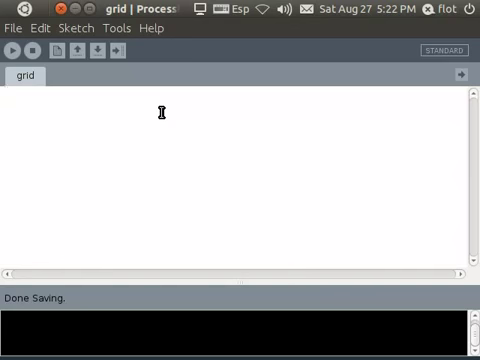
Step: Declare float x = 0 and a while (x < width) loop that adds 40 to x
{"action": "key", "text": "Return"}
{"action": "type", "text": "while"}
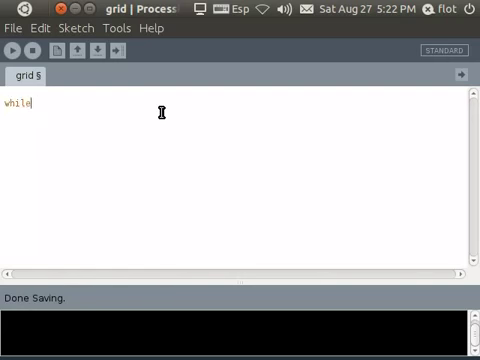
{"action": "type", "text": "()"}
{"action": "key", "text": "Right"}
{"action": "type", "text": "{"}
{"action": "key", "text": "Return"}
{"action": "type", "text": "}"}
{"action": "key", "text": "Up"}
{"action": "key", "text": "Home"}
{"action": "key", "text": "Return"}
{"action": "key", "text": "Up"}
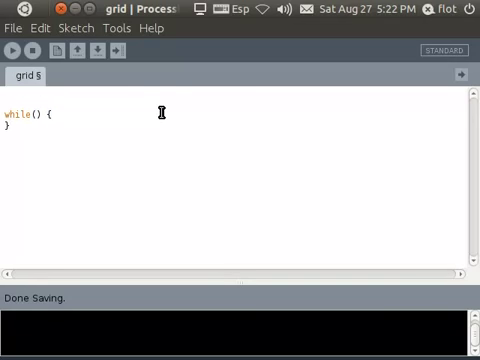
{"action": "type", "text": "float x = 0;"}
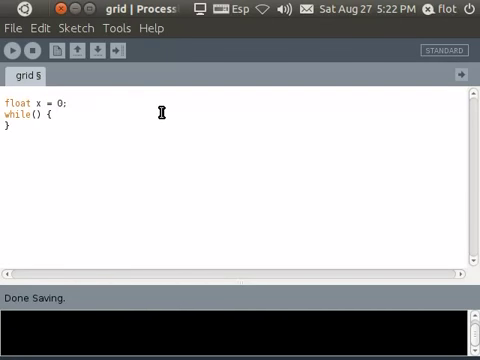
{"action": "key", "text": "Down"}
{"action": "key", "text": "Left"}
{"action": "key", "text": "Left"}
{"action": "key", "text": "Left"}
{"action": "type", "text": "x z"}
{"action": "key", "text": "BackSpace"}
{"action": "type", "text": "<"}
{"action": "type", "text": " w"}
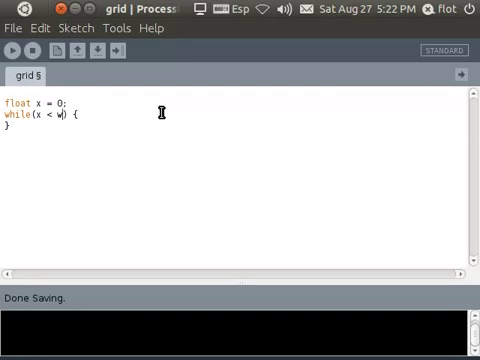
{"action": "type", "text": "idth"}
{"action": "key", "text": "End"}
{"action": "key", "text": "Return"}
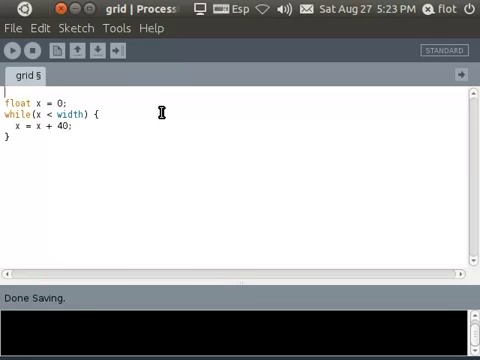
Step: Add size(400, 400) and rect(x, 0, 20, 20), then preview the row of squares
{"action": "key", "text": "Return"}
{"action": "key", "text": "Up"}
{"action": "type", "text": "size(400, 400);"}
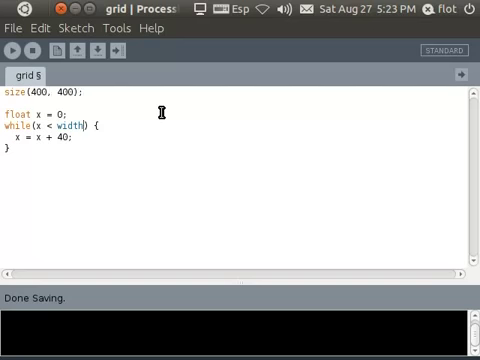
{"action": "key", "text": "End"}
{"action": "key", "text": "Return"}
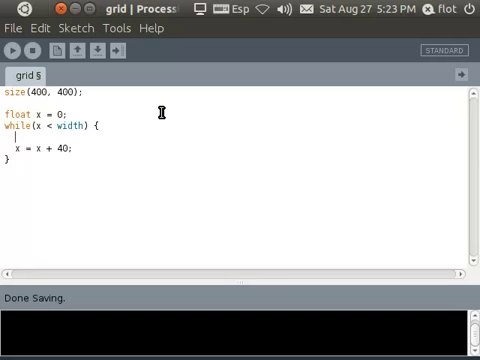
{"action": "type", "text": "ect();"}
{"action": "key", "text": "Left"}
{"action": "key", "text": "Left"}
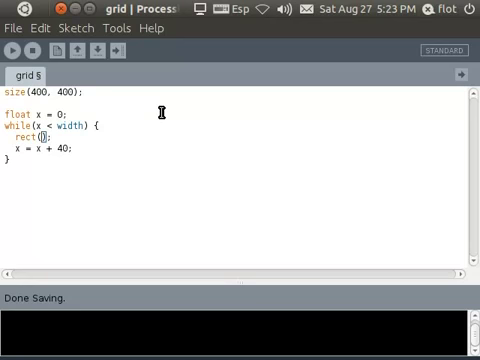
{"action": "type", "text": "x, 0, 20, 20"}
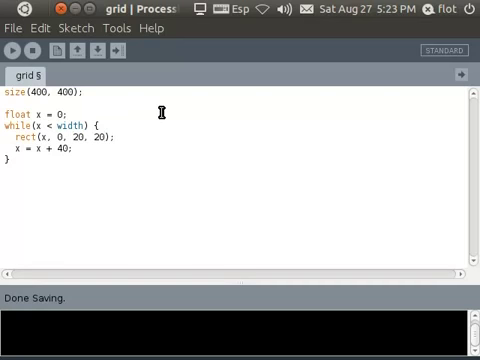
{"action": "left_click", "coordinate": [11, 52]}
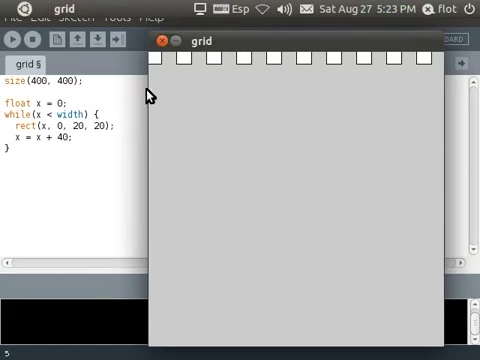
{"action": "left_click", "coordinate": [162, 41]}
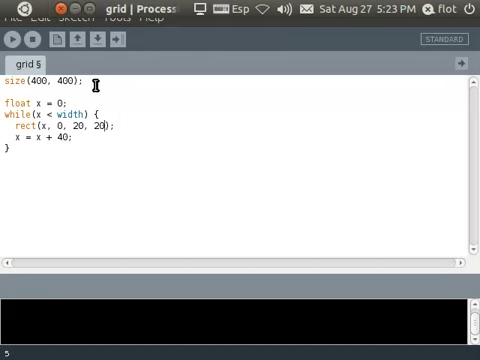
Step: Add noStroke() and background(23, 100, 240) after size, then preview the result
{"action": "left_click", "coordinate": [96, 90]}
{"action": "key", "text": "Return"}
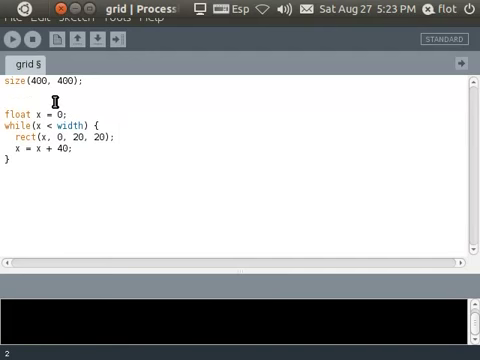
{"action": "type", "text": "nos"}
{"action": "key", "text": "Delete"}
{"action": "type", "text": "Stroke"}
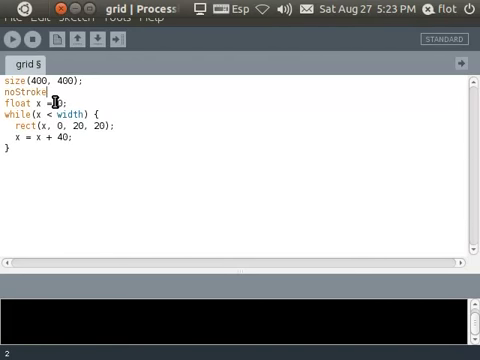
{"action": "type", "text": "();"}
{"action": "key", "text": "Return"}
{"action": "key", "text": "Return"}
{"action": "key", "text": "Up"}
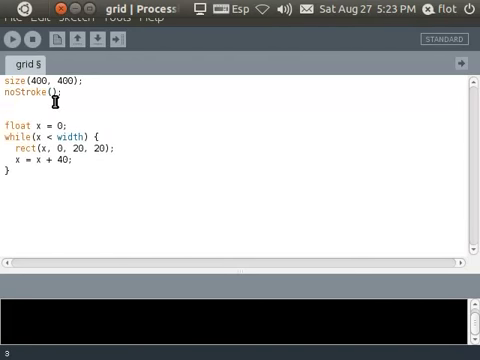
{"action": "type", "text": "background();"}
{"action": "key", "text": "Left"}
{"action": "key", "text": "Left"}
{"action": "type", "text": "23, 100, 240"}
{"action": "left_click", "coordinate": [12, 50]}
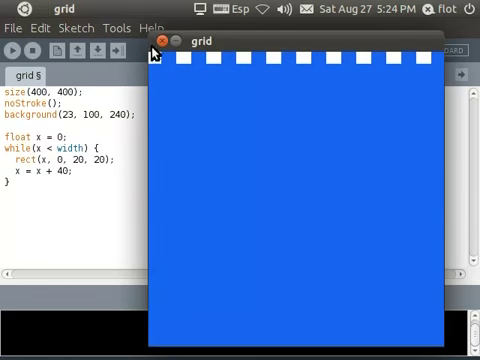
{"action": "left_click", "coordinate": [162, 41]}
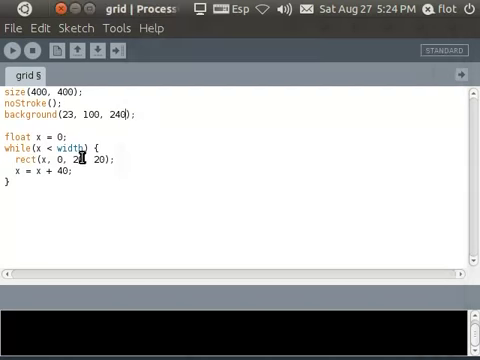
Step: Change the rect width and height from 20 to 30 and preview the larger squares
{"action": "double_click", "coordinate": [80, 160]}
{"action": "type", "text": "30"}
{"action": "left_click", "coordinate": [98, 160]}
{"action": "key", "text": "BackSpace"}
{"action": "type", "text": "3"}
{"action": "left_click", "coordinate": [14, 50]}
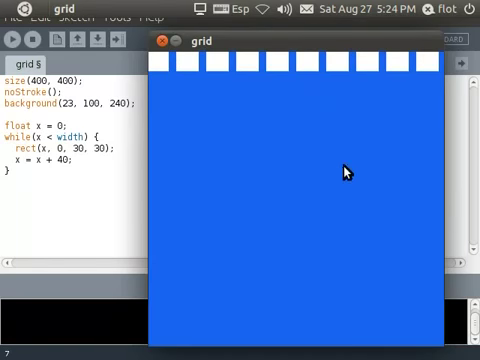
{"action": "left_click", "coordinate": [162, 41]}
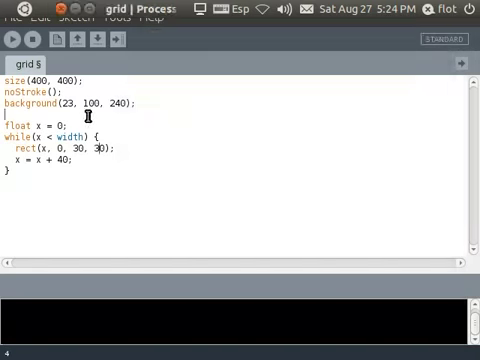
{"action": "key", "text": "Down"}
{"action": "key", "text": "Down"}
{"action": "key", "text": "shift+Down"}
{"action": "key", "text": "shift+Down"}
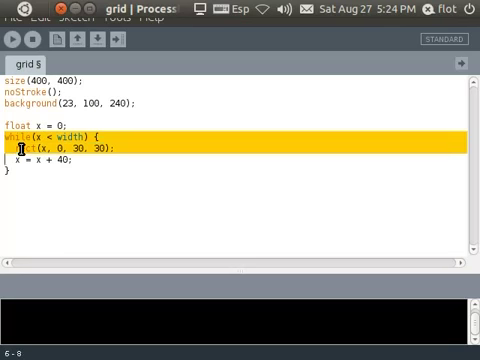
{"action": "key", "text": "shift+Down"}
{"action": "key", "text": "shift+End"}
{"action": "key", "text": "ctrl+c"}
{"action": "key", "text": "Right"}
{"action": "key", "text": "Return"}
{"action": "key", "text": "Return"}
{"action": "key", "text": "ctrl+v"}
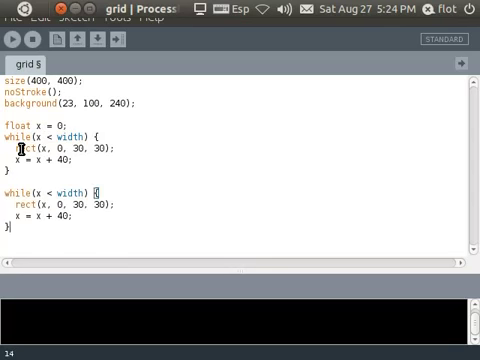
{"action": "key", "text": "Up"}
{"action": "key", "text": "Up"}
{"action": "key", "text": "Up"}
{"action": "type", "text": "5"}
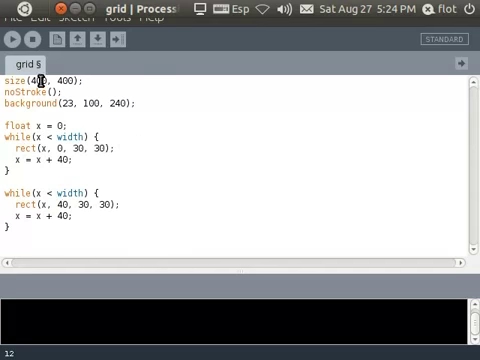
{"action": "left_click", "coordinate": [12, 42]}
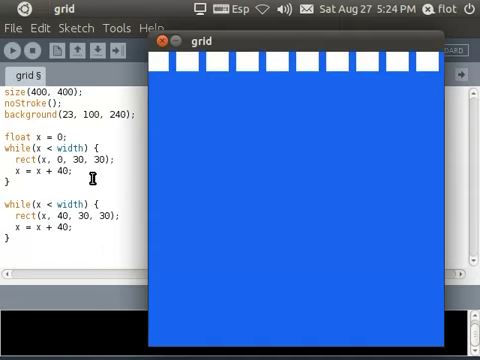
{"action": "left_click", "coordinate": [162, 41]}
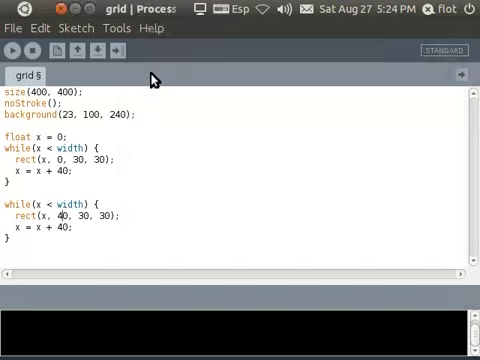
{"action": "double_click", "coordinate": [62, 159]}
{"action": "double_click", "coordinate": [60, 215]}
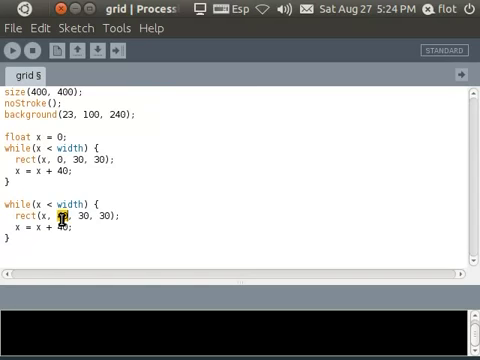
{"action": "left_click_drag", "start_coordinate": [6, 150], "coordinate": [15, 181]}
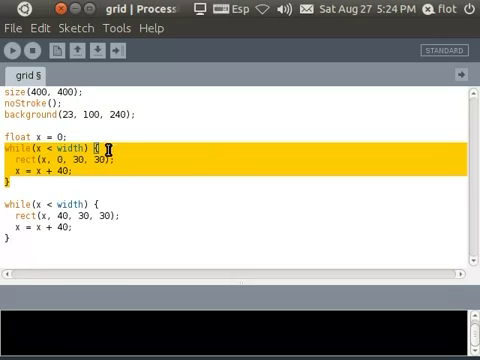
{"action": "left_click", "coordinate": [43, 137]}
{"action": "left_click_drag", "start_coordinate": [33, 137], "coordinate": [66, 137]}
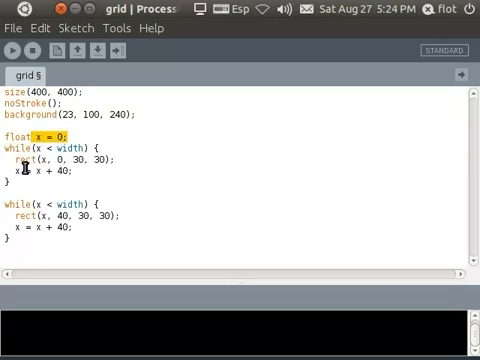
{"action": "left_click_drag", "start_coordinate": [16, 171], "coordinate": [72, 171]}
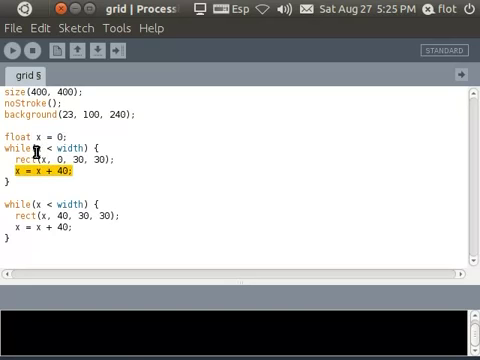
{"action": "left_click_drag", "start_coordinate": [86, 149], "coordinate": [34, 150]}
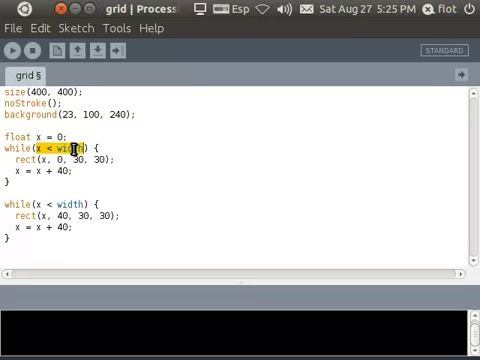
{"action": "left_click_drag", "start_coordinate": [5, 204], "coordinate": [77, 201]}
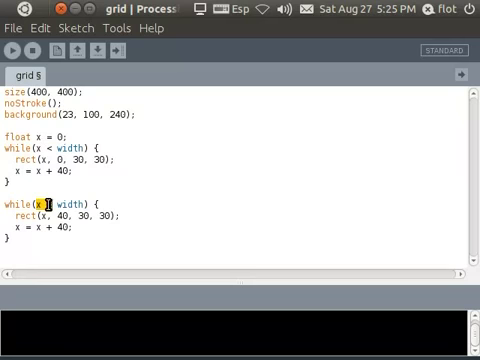
{"action": "left_click_drag", "start_coordinate": [6, 216], "coordinate": [6, 249]}
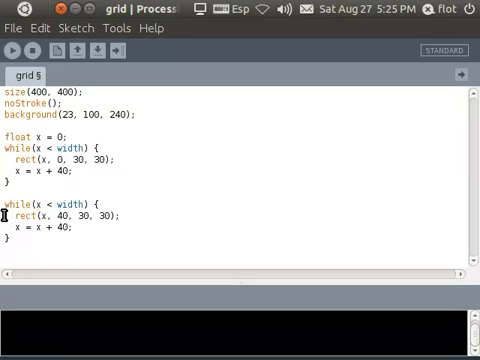
{"action": "left_click", "coordinate": [6, 249]}
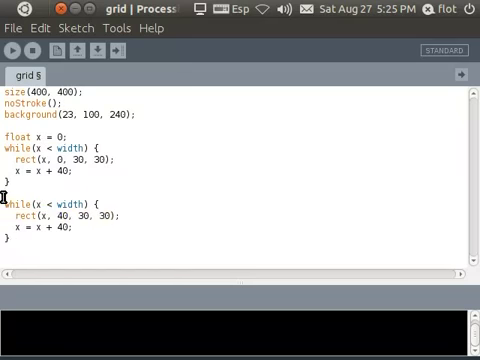
Step: Insert x = 0; above the second while loop and preview the two rows
{"action": "left_click", "coordinate": [4, 197]}
{"action": "key", "text": "Return"}
{"action": "type", "text": "0;"}
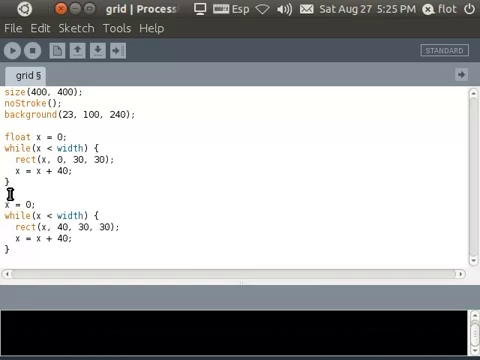
{"action": "left_click", "coordinate": [13, 52]}
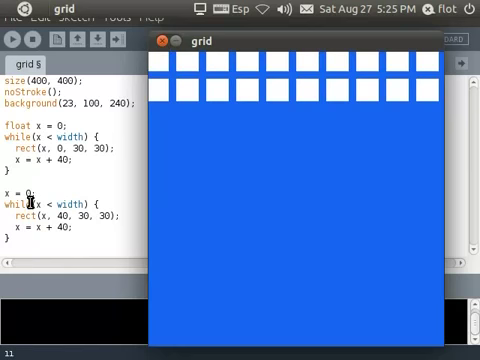
{"action": "left_click", "coordinate": [163, 41]}
Step: Delete the second loop and start an inner while loop inside the first
{"action": "key", "text": "Down"}
{"action": "key", "text": "Down"}
{"action": "key", "text": "Down"}
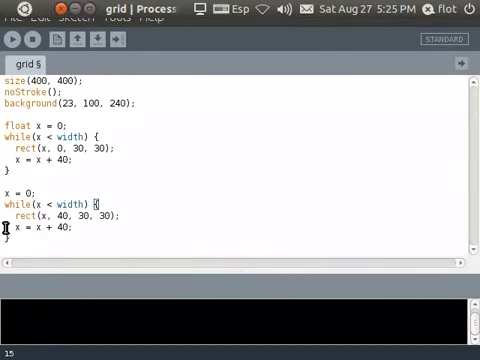
{"action": "key", "text": "shift+Up"}
{"action": "key", "text": "shift+Up"}
{"action": "key", "text": "shift+Up"}
{"action": "key", "text": "shift+Up"}
{"action": "key", "text": "BackSpace"}
{"action": "key", "text": "Down"}
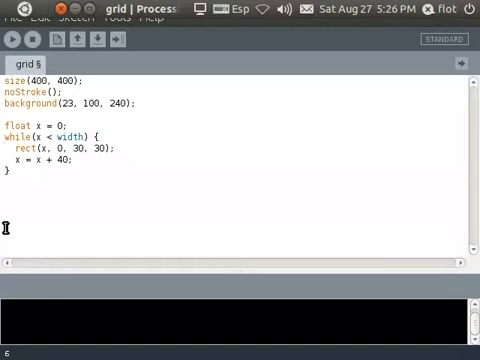
{"action": "key", "text": "End"}
{"action": "key", "text": "Return"}
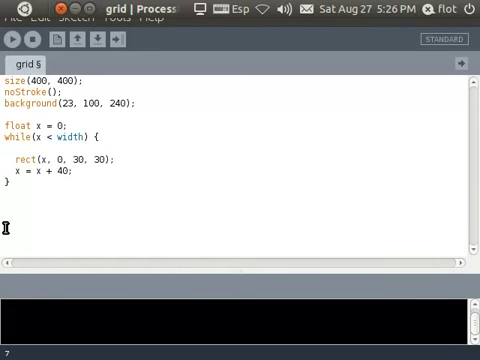
{"action": "type", "text": "while() {"}
{"action": "key", "text": "Return"}
{"action": "type", "text": "}"}
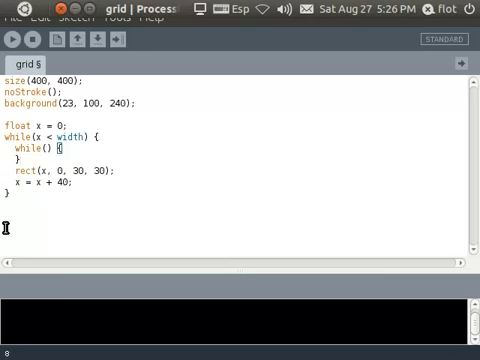
Step: Move the rect and step lines into the inner loop, indented one level deeper
{"action": "key", "text": "shift+Down"}
{"action": "key", "text": "shift+Down"}
{"action": "key", "text": "ctrl+x"}
{"action": "key", "text": "ctrl+v"}
{"action": "key", "text": "Up"}
{"action": "key", "text": "Up"}
{"action": "key", "text": "Tab"}
{"action": "key", "text": "Down"}
{"action": "key", "text": "Tab"}
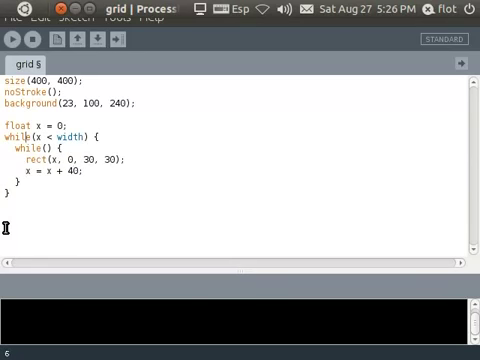
Step: Make the inner loop run while y < height, step y by 40, and draw rect at y
{"action": "key", "text": "Up"}
{"action": "key", "text": "Up"}
{"action": "key", "text": "Up"}
{"action": "key", "text": "End"}
{"action": "key", "text": "Left"}
{"action": "key", "text": "Left"}
{"action": "key", "text": "Left"}
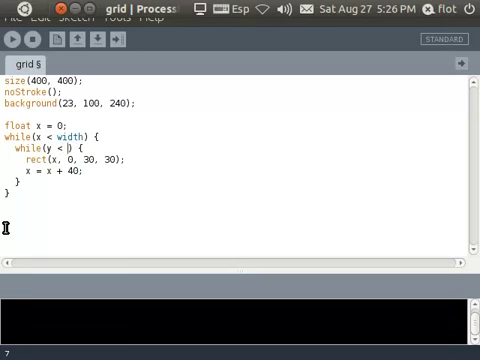
{"action": "type", "text": "height"}
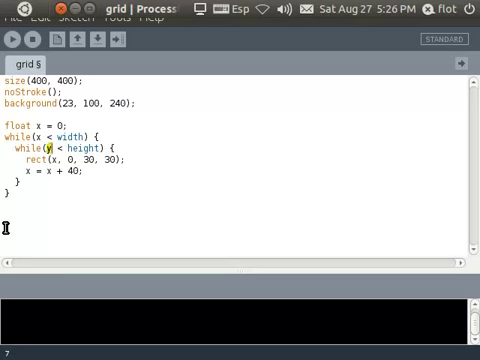
{"action": "key", "text": "Down"}
{"action": "key", "text": "Down"}
{"action": "key", "text": "Delete"}
{"action": "type", "text": "y"}
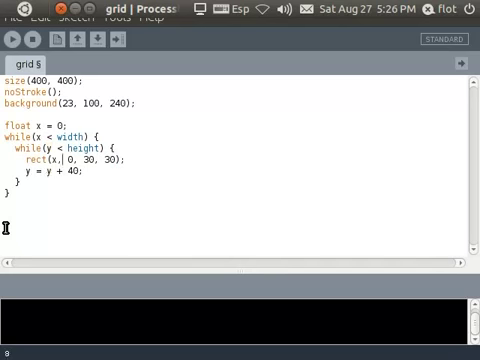
{"action": "key", "text": "Delete"}
{"action": "type", "text": "y"}
Step: Declare float y = 0 in the outer loop and add x = x + 40 after the inner loop
{"action": "key", "text": "Up"}
{"action": "key", "text": "Up"}
{"action": "key", "text": "End"}
{"action": "key", "text": "Return"}
{"action": "type", "text": "loat"}
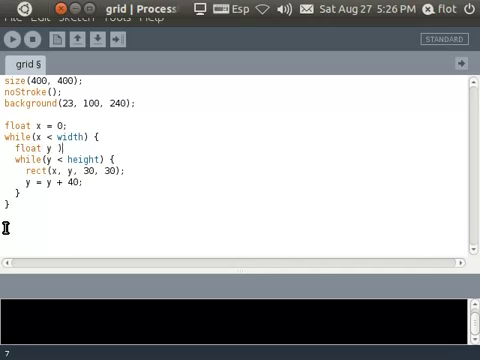
{"action": "key", "text": "Delete"}
{"action": "key", "text": "BackSpace"}
{"action": "type", "text": "= 0;  while(y < height"}
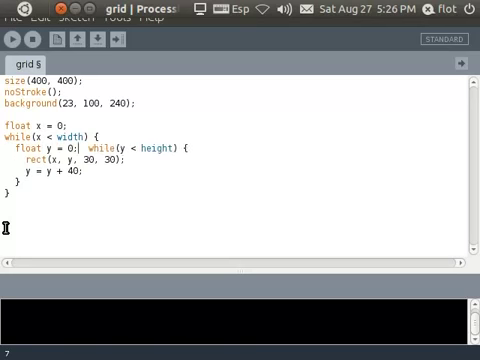
{"action": "key", "text": "Return"}
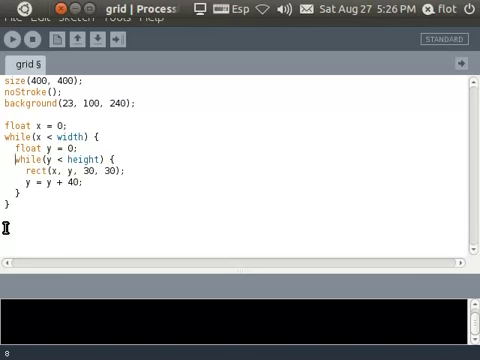
{"action": "key", "text": "Down"}
{"action": "key", "text": "Down"}
{"action": "key", "text": "Down"}
{"action": "key", "text": "Down"}
{"action": "key", "text": "End"}
{"action": "key", "text": "Return"}
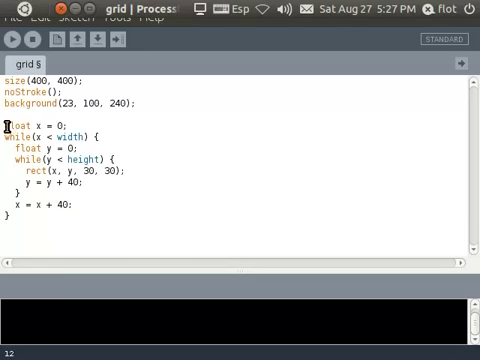
{"action": "left_click_drag", "start_coordinate": [5, 126], "coordinate": [75, 130]}
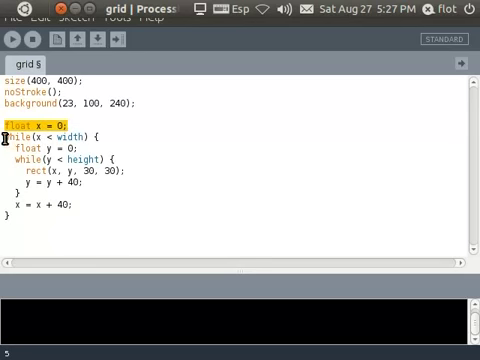
{"action": "left_click_drag", "start_coordinate": [4, 137], "coordinate": [94, 131]}
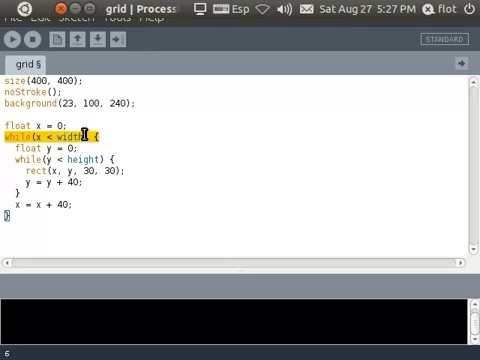
{"action": "left_click_drag", "start_coordinate": [14, 149], "coordinate": [88, 145]}
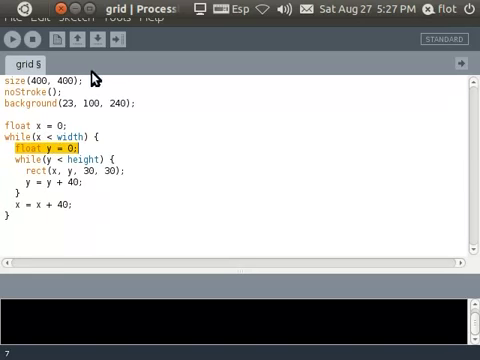
{"action": "left_click_drag", "start_coordinate": [16, 159], "coordinate": [110, 157]}
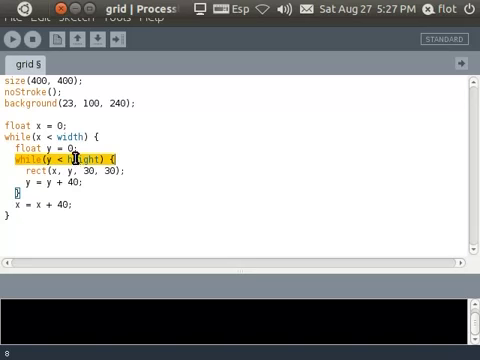
{"action": "left_click_drag", "start_coordinate": [26, 170], "coordinate": [124, 168]}
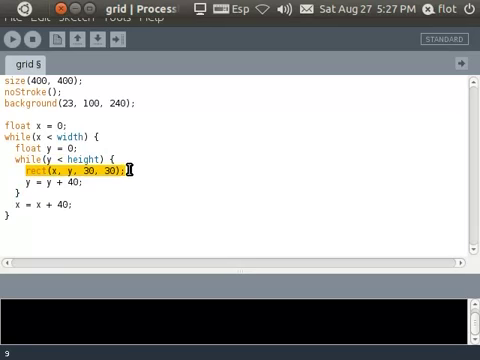
{"action": "left_click_drag", "start_coordinate": [25, 182], "coordinate": [83, 182]}
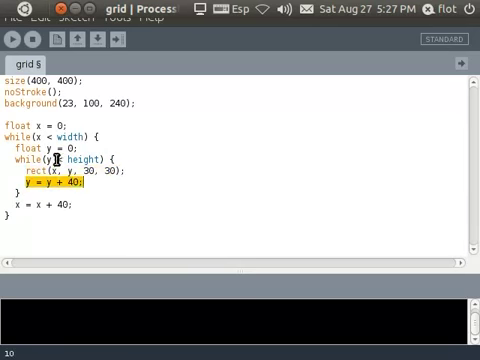
{"action": "left_click", "coordinate": [17, 194]}
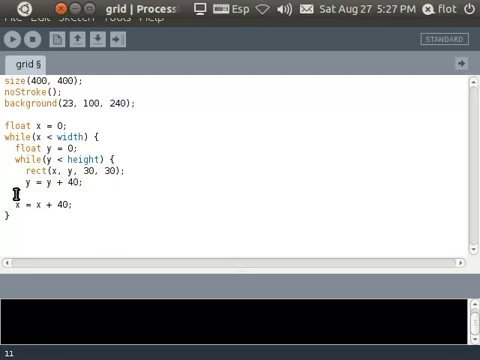
{"action": "left_click_drag", "start_coordinate": [16, 159], "coordinate": [100, 159]}
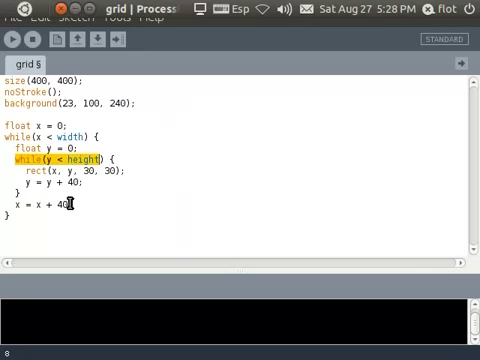
{"action": "left_click_drag", "start_coordinate": [19, 194], "coordinate": [11, 164]}
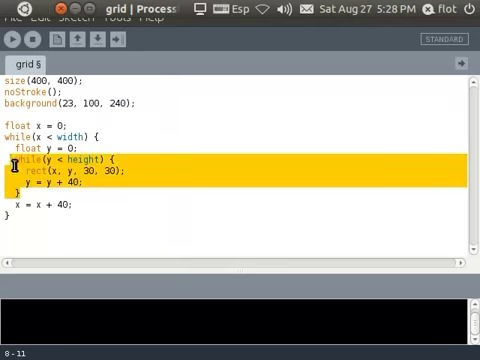
{"action": "left_click", "coordinate": [15, 206]}
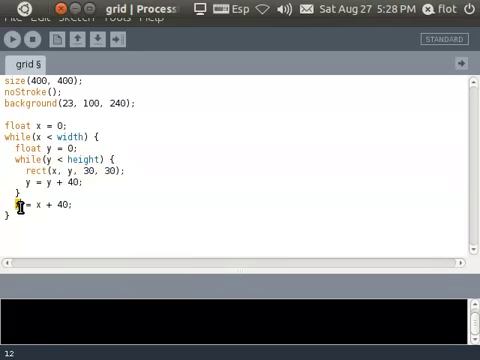
{"action": "left_click_drag", "start_coordinate": [16, 206], "coordinate": [71, 205]}
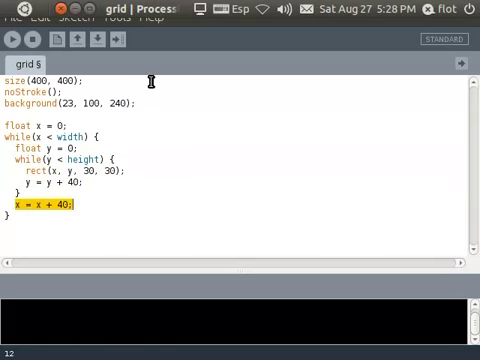
{"action": "left_click", "coordinate": [8, 214]}
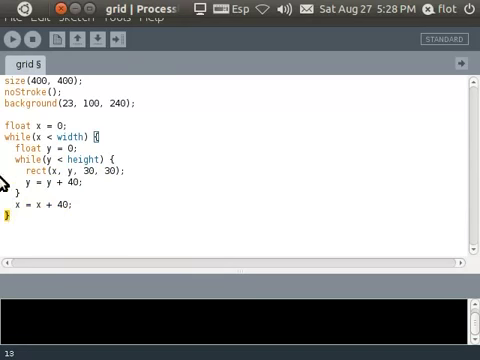
{"action": "left_click_drag", "start_coordinate": [38, 136], "coordinate": [90, 136]}
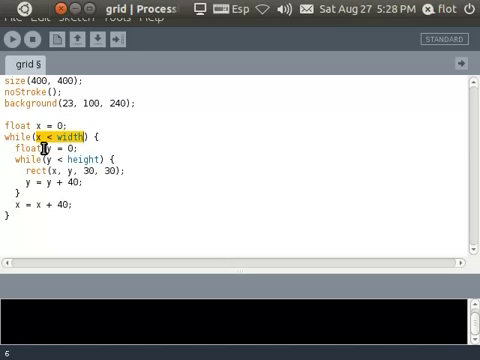
{"action": "left_click_drag", "start_coordinate": [18, 148], "coordinate": [87, 148]}
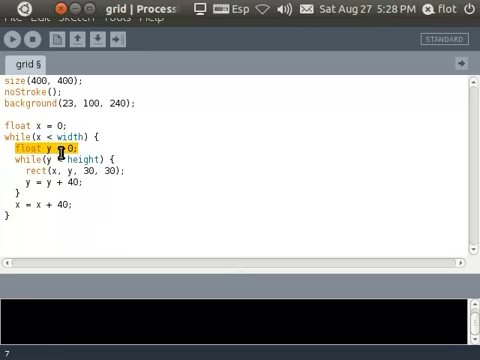
{"action": "left_click", "coordinate": [46, 148]}
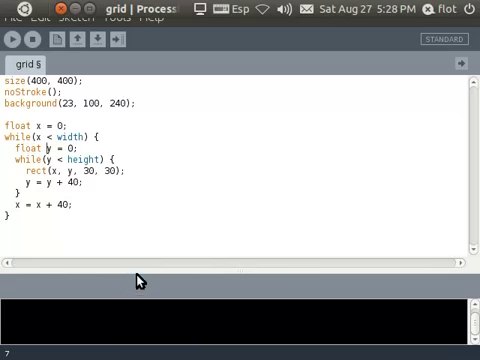
{"action": "left_click_drag", "start_coordinate": [15, 205], "coordinate": [75, 205]}
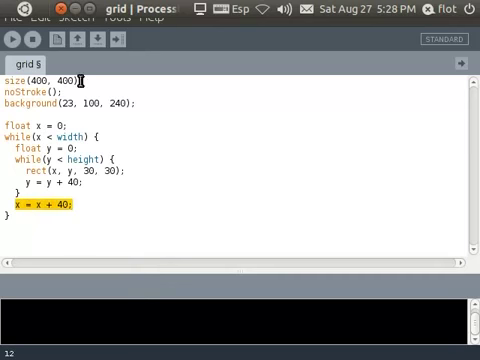
Step: Preview the grid, then enlarge the squares from 30 to 35 and rerun
{"action": "key", "text": "ctrl+r"}
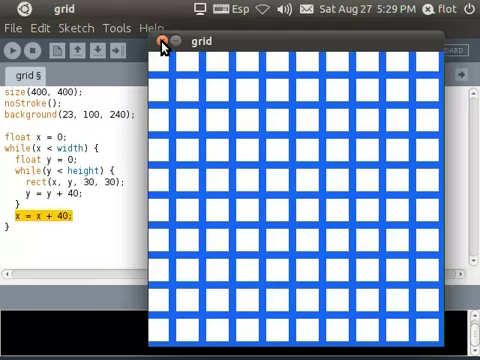
{"action": "left_click", "coordinate": [161, 43]}
{"action": "left_click", "coordinate": [96, 182]}
{"action": "key", "text": "BackSpace"}
{"action": "type", "text": "5"}
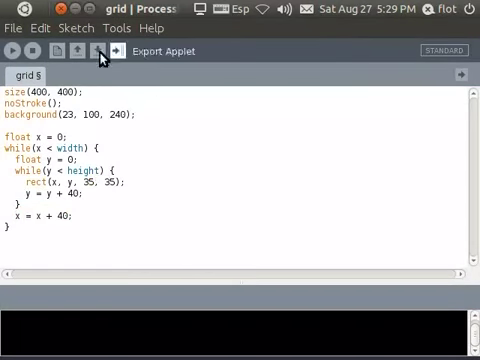
{"action": "left_click", "coordinate": [13, 50]}
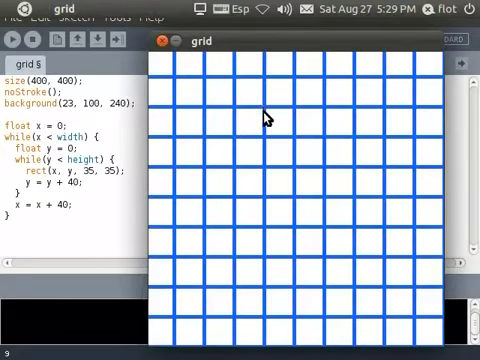
Step: Enlarge the squares to 38, rerun, and add an empty line in the inner loop
{"action": "left_click", "coordinate": [90, 171]}
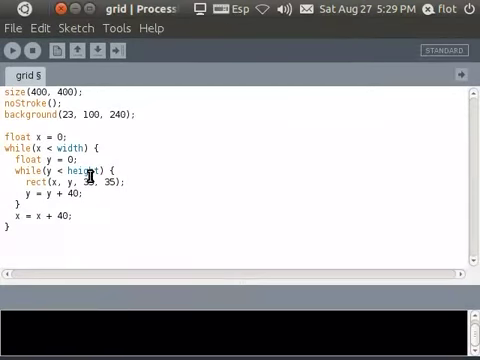
{"action": "key", "text": "BackSpace"}
{"action": "type", "text": "8"}
{"action": "left_click", "coordinate": [12, 49]}
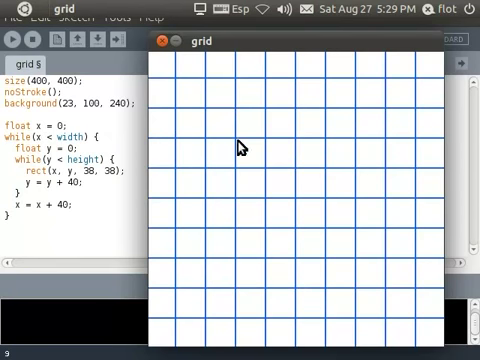
{"action": "left_click", "coordinate": [161, 42]}
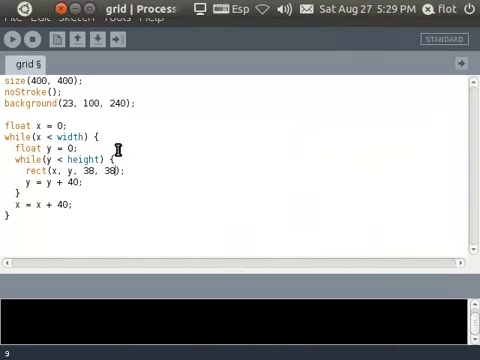
{"action": "left_click", "coordinate": [120, 149]}
{"action": "key", "text": "Return"}
{"action": "type", "text": "fill();"}
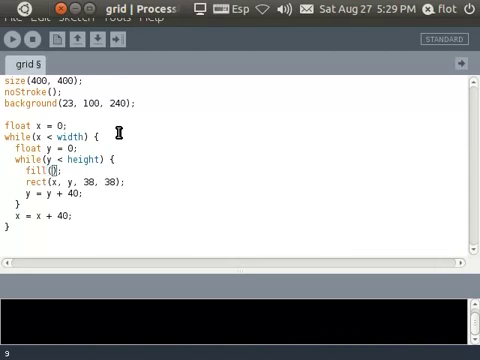
{"action": "type", "text": "random()"}
Step: Fill the squares with random(200, 250) gray and preview the grid
{"action": "key", "text": "Left"}
{"action": "type", "text": "100, 150"}
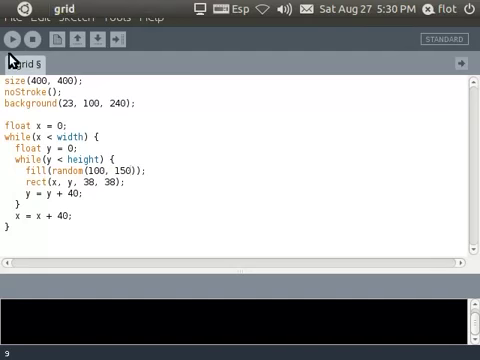
{"action": "left_click", "coordinate": [12, 39]}
{"action": "mouse_move", "coordinate": [233, 64]}
{"action": "left_mouse_down"}
{"action": "mouse_move", "coordinate": [222, 39]}
{"action": "mouse_move", "coordinate": [226, 29]}
{"action": "left_mouse_up"}
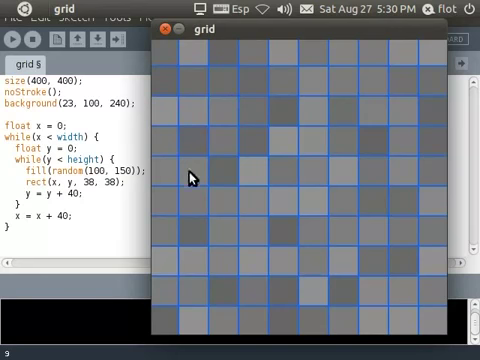
{"action": "key", "text": "Escape"}
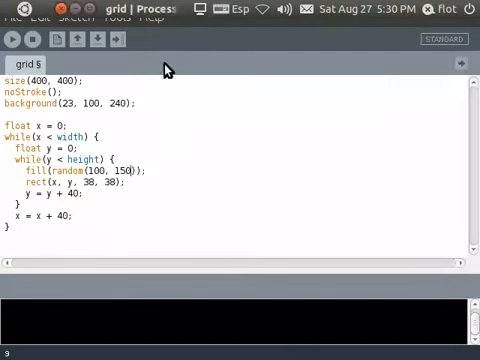
Step: Widen the fill range to random(0, 255) and rerun to see varied grays
{"action": "left_click", "coordinate": [91, 171]}
{"action": "type", "text": "2"}
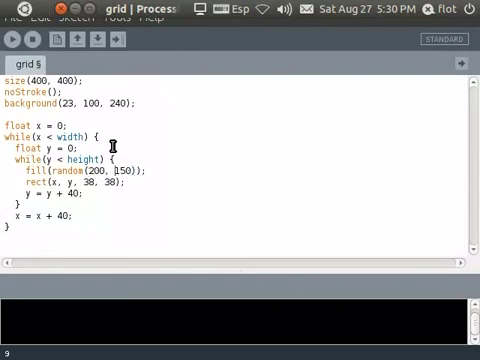
{"action": "key", "text": "Delete"}
{"action": "type", "text": "2"}
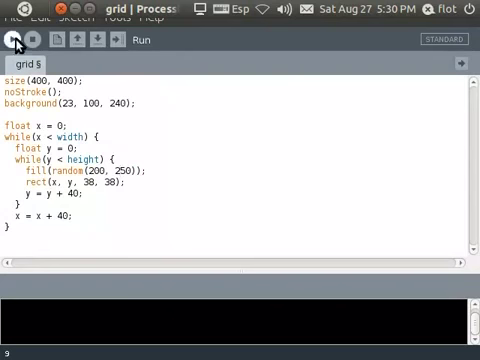
{"action": "left_click", "coordinate": [13, 40]}
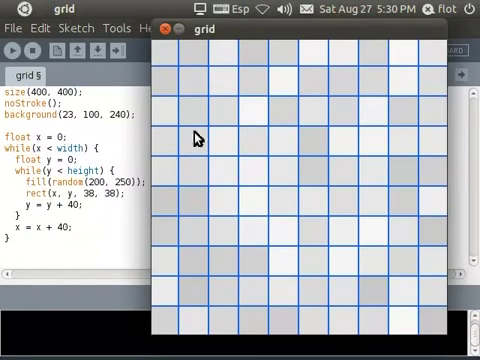
{"action": "left_click", "coordinate": [165, 33]}
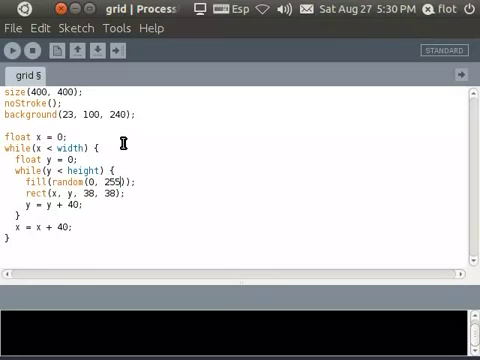
{"action": "left_click", "coordinate": [12, 51]}
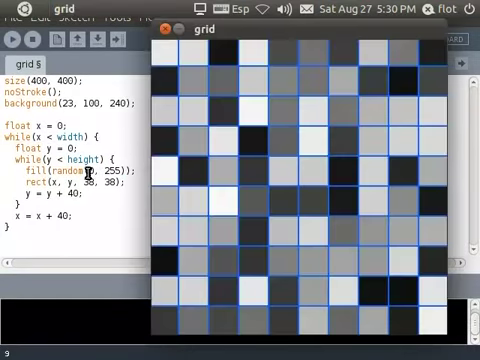
{"action": "left_click", "coordinate": [165, 28]}
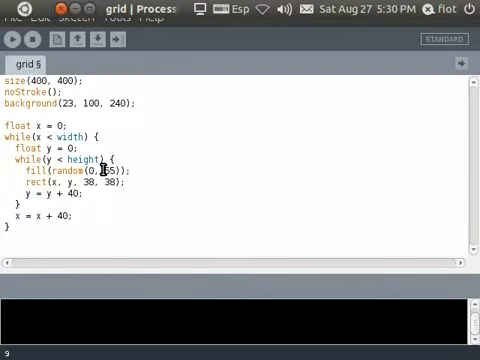
Step: Preview the random(0, 105) fill, then replace rect with ellipse and rerun
{"action": "left_click", "coordinate": [12, 41]}
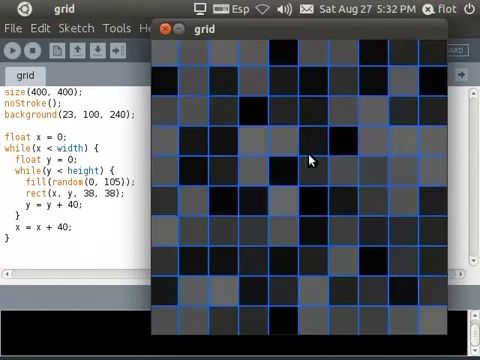
{"action": "left_click", "coordinate": [167, 30]}
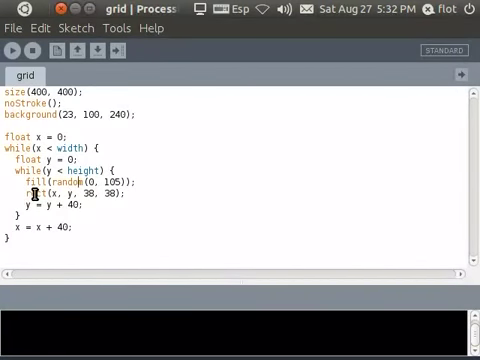
{"action": "double_click", "coordinate": [35, 194]}
{"action": "type", "text": "ellipse"}
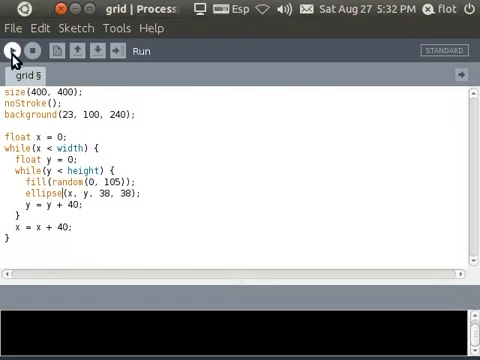
{"action": "left_click", "coordinate": [13, 51]}
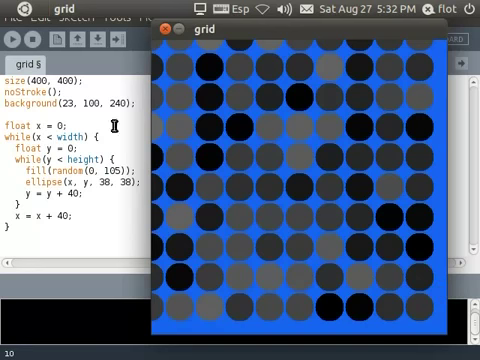
Step: Offset the ellipse to x + 20, y + 20 and rerun to see centred circles
{"action": "left_click", "coordinate": [75, 182]}
{"action": "type", "text": "+ 20, y + 20"}
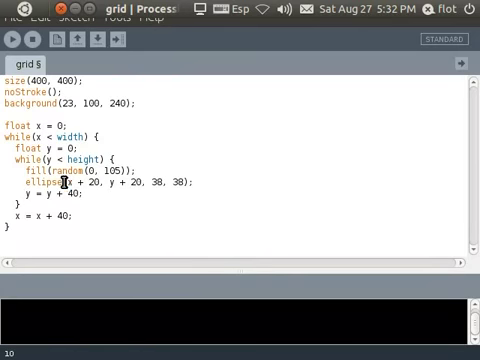
{"action": "left_click_drag", "start_coordinate": [27, 182], "coordinate": [63, 182]}
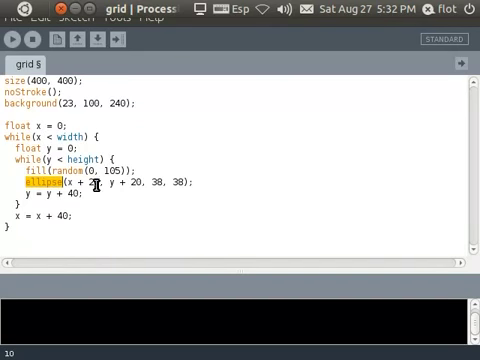
{"action": "left_click", "coordinate": [13, 40]}
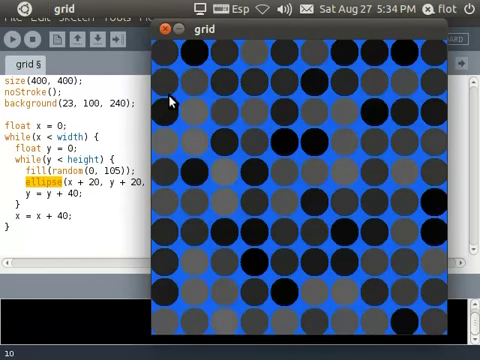
{"action": "left_click", "coordinate": [166, 33]}
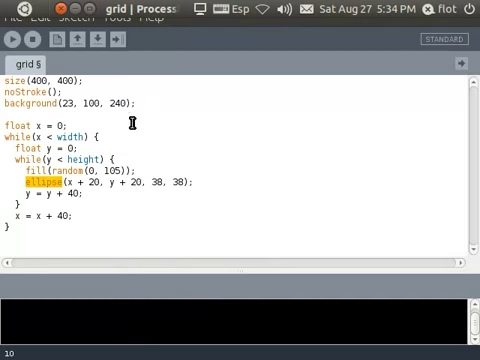
Step: Set both loop steps to 60 and preview, then change them to 20 and rerun
{"action": "left_click_drag", "start_coordinate": [30, 81], "coordinate": [79, 80]}
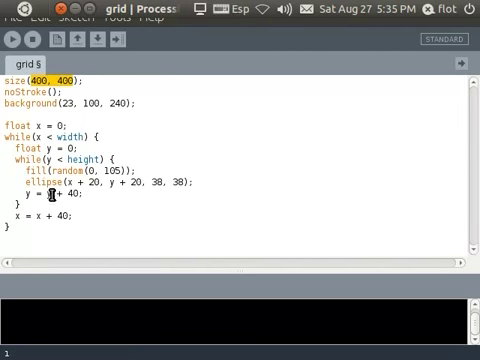
{"action": "left_click_drag", "start_coordinate": [47, 194], "coordinate": [82, 199]}
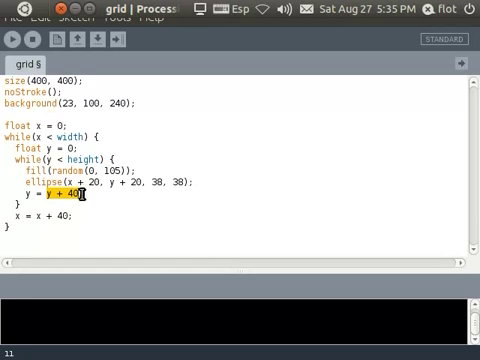
{"action": "left_click", "coordinate": [80, 194]}
{"action": "type", "text": "6"}
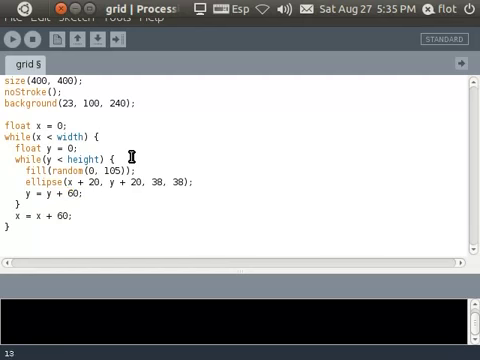
{"action": "left_click", "coordinate": [12, 40]}
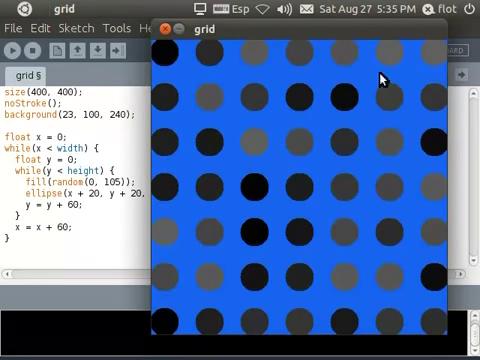
{"action": "left_click", "coordinate": [61, 226]}
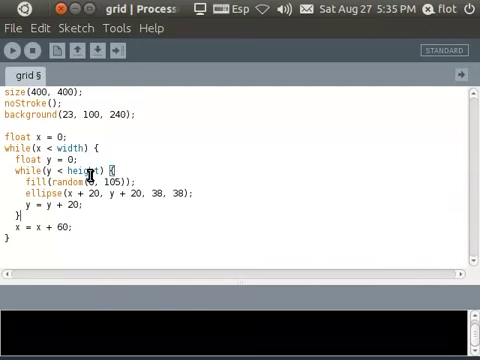
{"action": "left_click", "coordinate": [17, 50]}
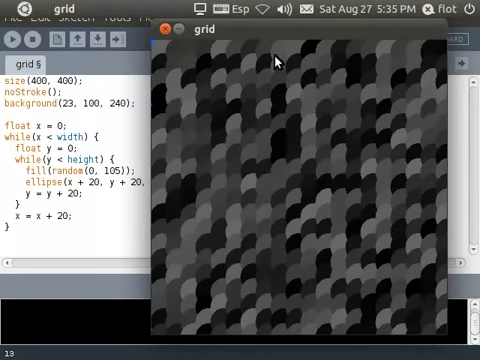
{"action": "left_click", "coordinate": [165, 33]}
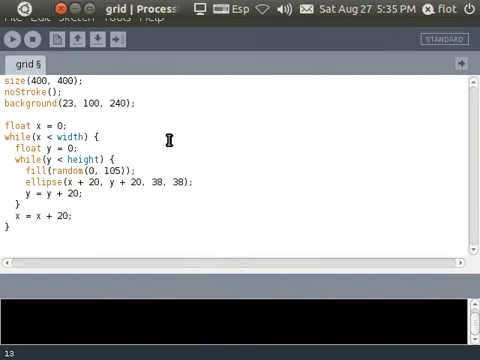
Step: Change the circle width from 38 to 18 and preview the smaller circles
{"action": "double_click", "coordinate": [160, 182]}
{"action": "type", "text": "18"}
{"action": "left_click", "coordinate": [14, 41]}
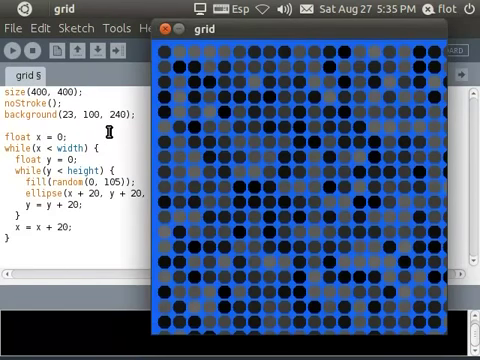
{"action": "key", "text": "Escape"}
Step: Try another ellipse width and preview the sketch
{"action": "double_click", "coordinate": [158, 194]}
{"action": "type", "text": "3, 18"}
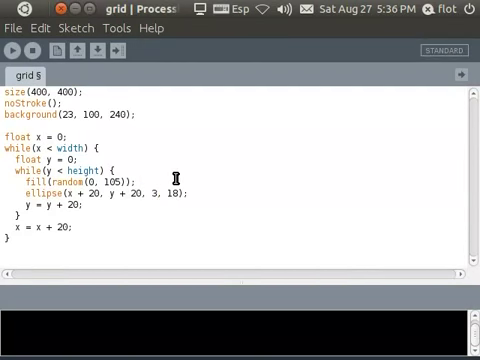
{"action": "type", "text": "44"}
{"action": "key", "text": "ctrl+r"}
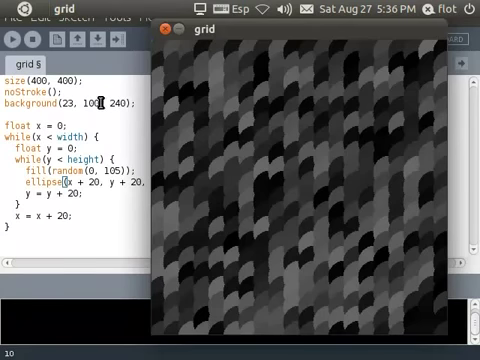
{"action": "key", "text": "Escape"}
Step: Set the ellipse width and height to 44
{"action": "double_click", "coordinate": [160, 182]}
{"action": "left_click", "coordinate": [177, 182]}
{"action": "double_click", "coordinate": [178, 182]}
{"action": "left_click", "coordinate": [153, 182]}
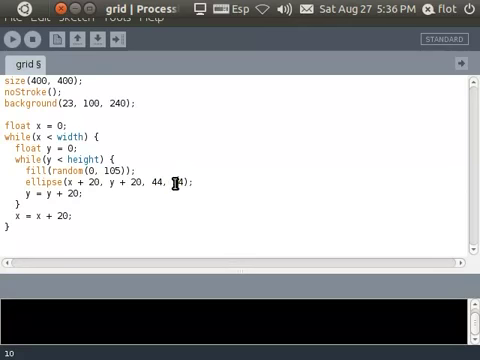
{"action": "left_click", "coordinate": [78, 194]}
Step: Change the horizontal step to 50 and run the sketch
{"action": "left_click", "coordinate": [57, 217]}
{"action": "key", "text": "shift+Right"}
{"action": "type", "text": "5"}
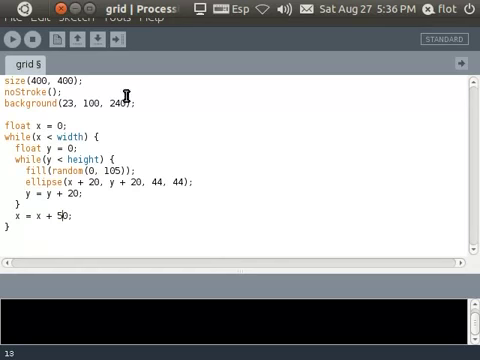
{"action": "left_click", "coordinate": [12, 49]}
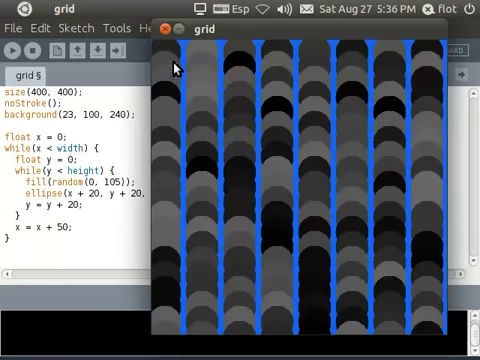
Step: Change the vertical step to y = y + 10 and run twice for new grays
{"action": "left_click", "coordinate": [68, 196]}
{"action": "left_click_drag", "start_coordinate": [69, 193], "coordinate": [76, 194]}
{"action": "type", "text": "1"}
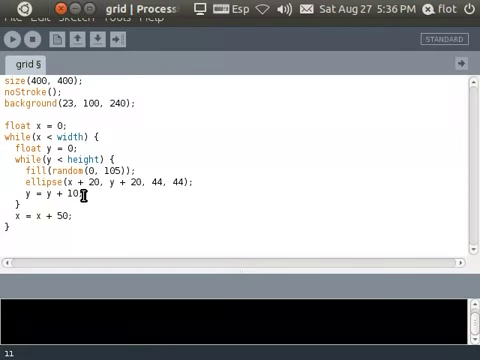
{"action": "left_click", "coordinate": [13, 40]}
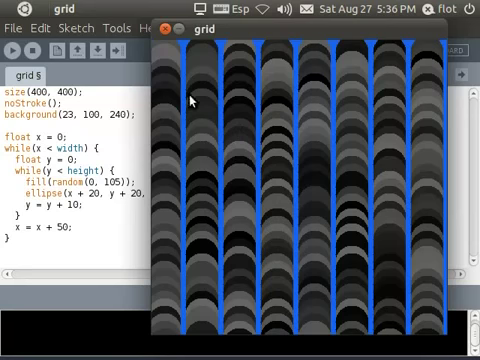
{"action": "left_click", "coordinate": [12, 49]}
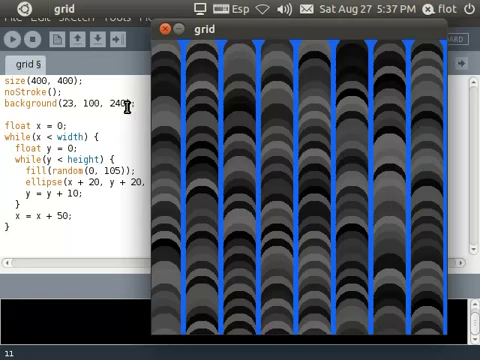
Step: Add if (random(100) > 96) with fill(255, 0, 0) inside the inner loop
{"action": "left_click", "coordinate": [165, 29]}
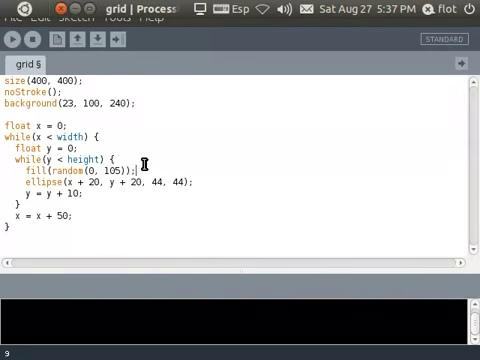
{"action": "key", "text": "Return"}
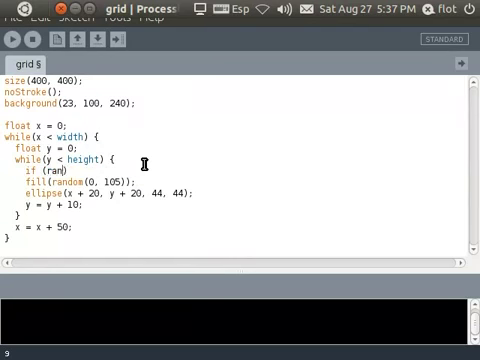
{"action": "type", "text": "dom(100) > 96"}
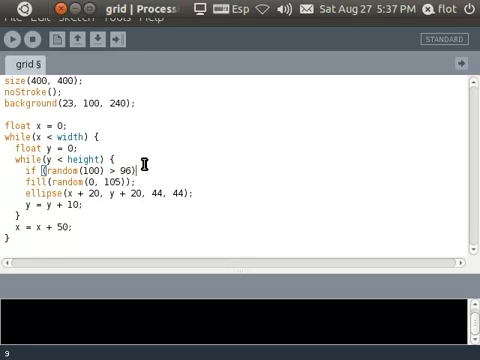
{"action": "key", "text": "Return"}
{"action": "type", "text": "}"}
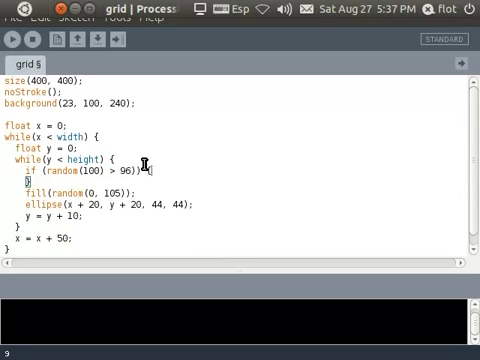
{"action": "key", "text": "Up"}
{"action": "key", "text": "Return"}
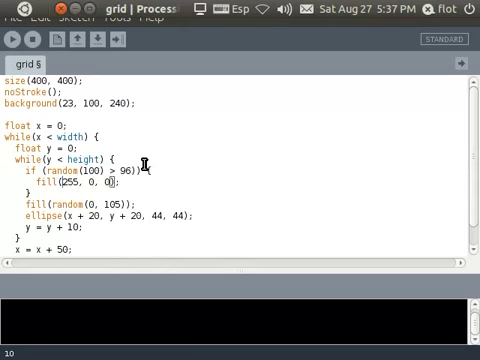
{"action": "key", "text": "ctrl+Left"}
{"action": "key", "text": "ctrl+Left"}
{"action": "key", "text": "ctrl+Left"}
{"action": "key", "text": "ctrl+shift+Right"}
{"action": "key", "text": "Right"}
{"action": "key", "text": "Right"}
Step: Add an else branch with fill(random(0, 105)), then run and close the output
{"action": "key", "text": "Down"}
{"action": "type", "text": "else {"}
{"action": "key", "text": "Tab"}
{"action": "key", "text": "End"}
{"action": "key", "text": "Return"}
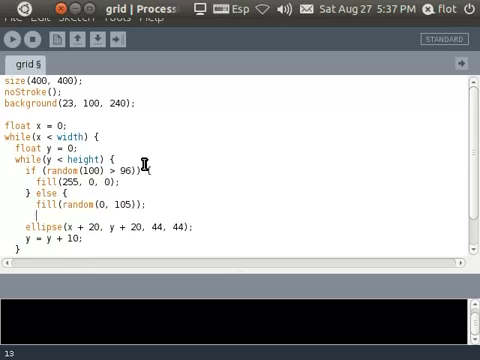
{"action": "key", "text": "shift+End"}
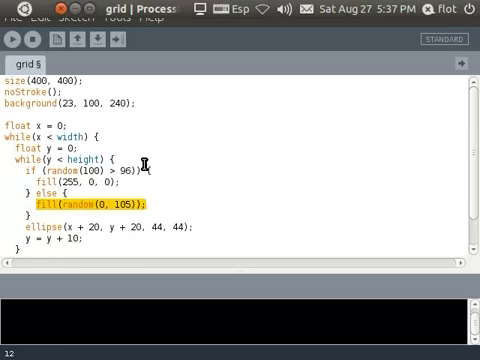
{"action": "left_click", "coordinate": [145, 165]}
{"action": "key", "text": "ctrl+r"}
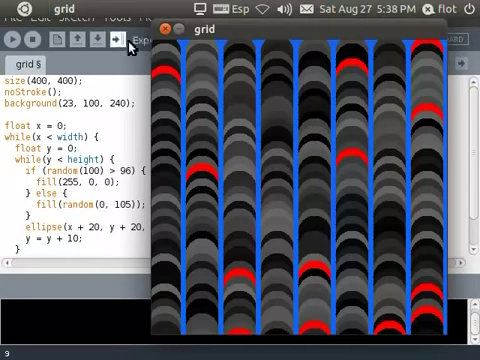
{"action": "left_click", "coordinate": [166, 32]}
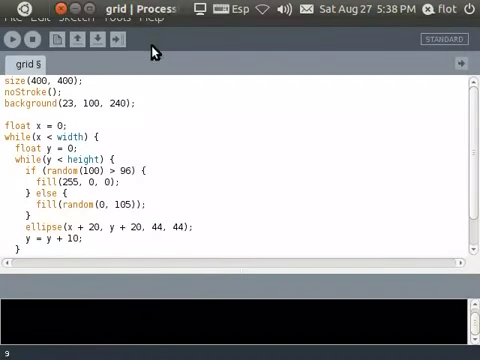
Step: Set the red threshold to 50 and preview the result
{"action": "key", "text": "Left"}
{"action": "key", "text": "Left"}
{"action": "left_click", "coordinate": [13, 40]}
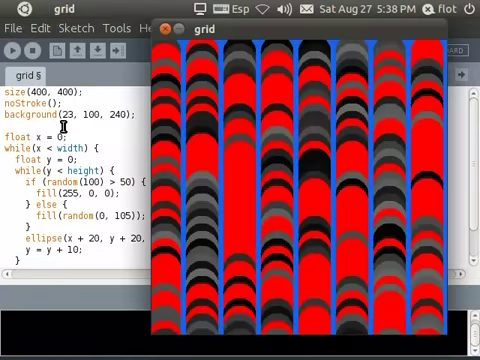
{"action": "left_click", "coordinate": [164, 31]}
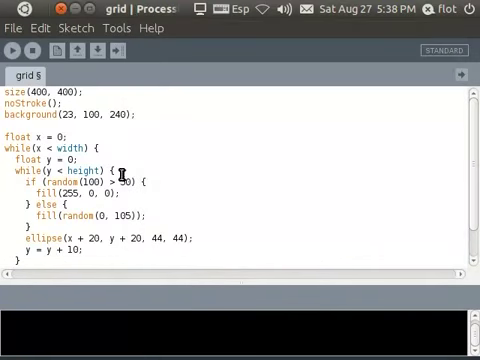
Step: Set the red threshold to 98, run the sketch twice, then stop it
{"action": "double_click", "coordinate": [127, 181]}
{"action": "type", "text": "98"}
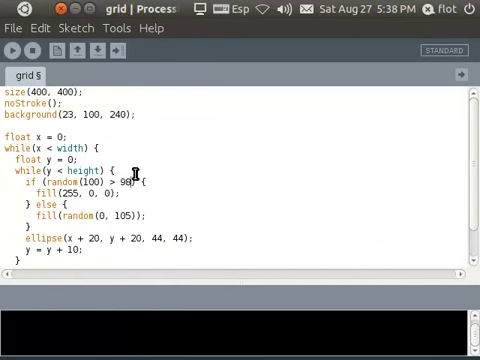
{"action": "left_click", "coordinate": [13, 50]}
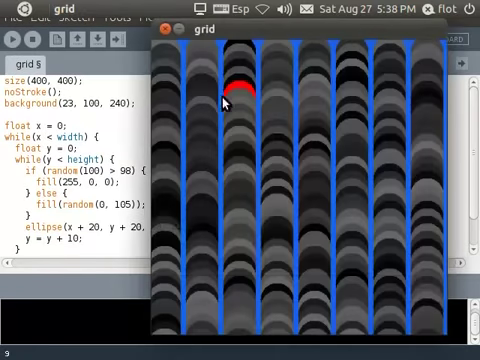
{"action": "left_click", "coordinate": [166, 30]}
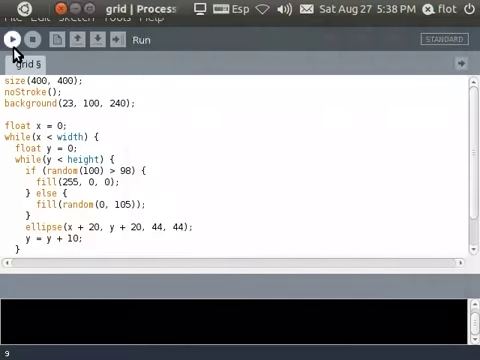
{"action": "left_click", "coordinate": [27, 58]}
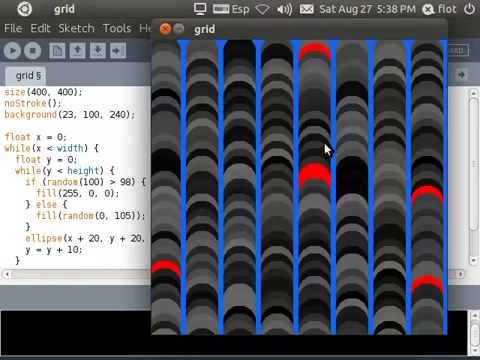
{"action": "left_click", "coordinate": [33, 50]}
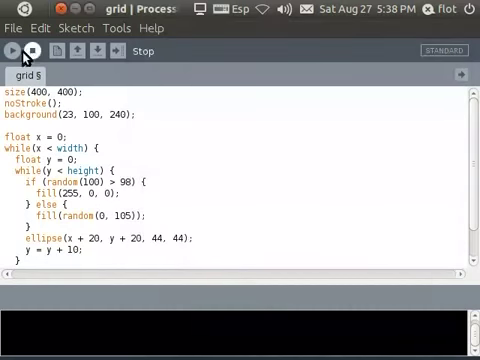
{"action": "scroll", "coordinate": [28, 145], "scroll_direction": "down", "scroll_amount": 1}
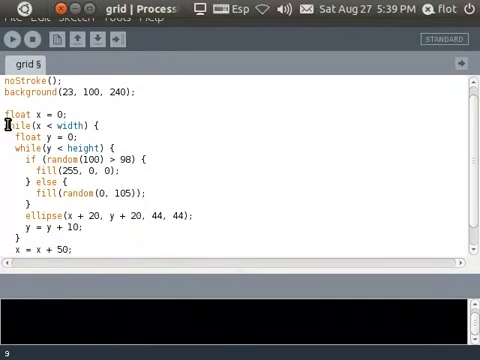
{"action": "left_click_drag", "start_coordinate": [16, 148], "coordinate": [37, 147]}
{"action": "left_click_drag", "start_coordinate": [5, 125], "coordinate": [32, 126]}
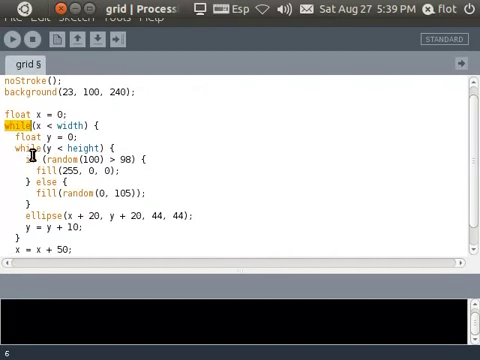